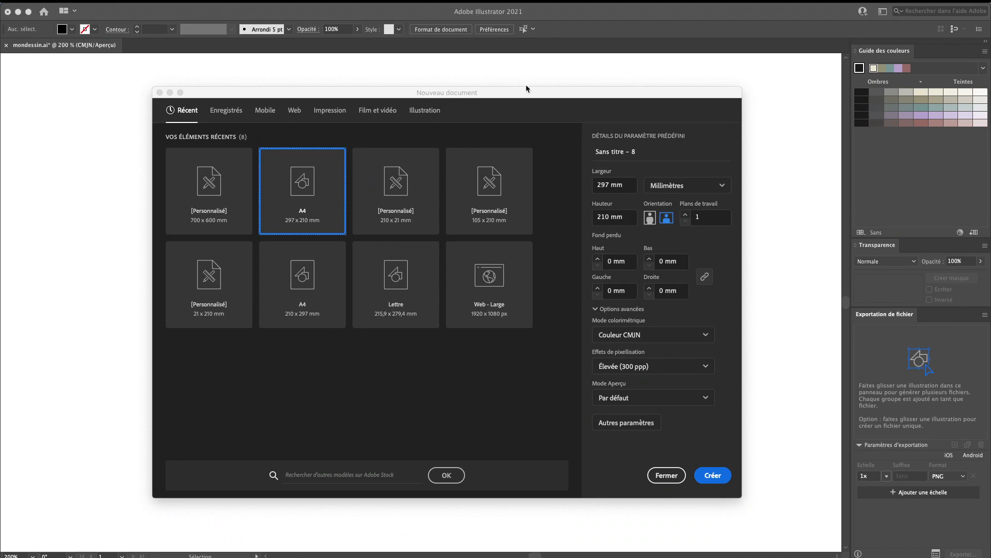
drag(527, 89, 561, 87)
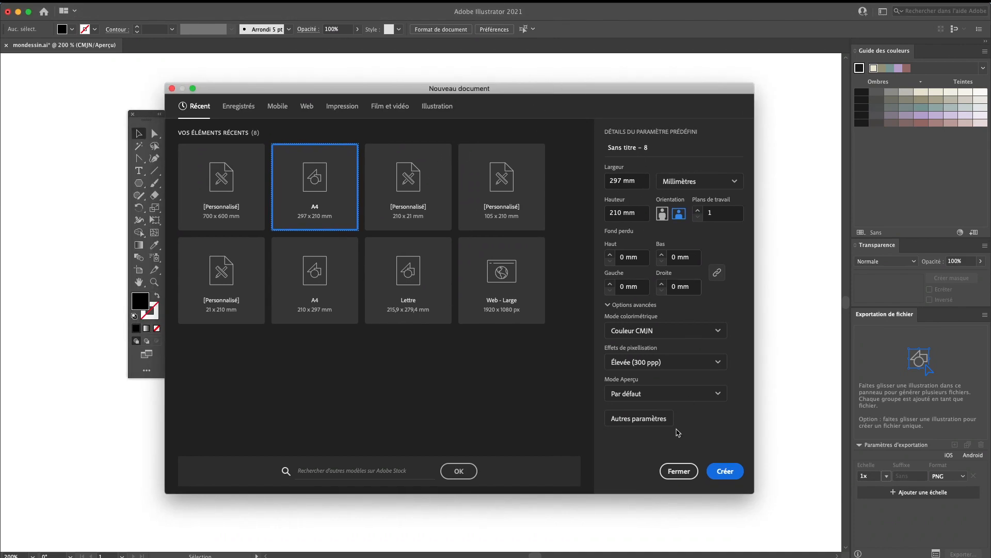
click(725, 471)
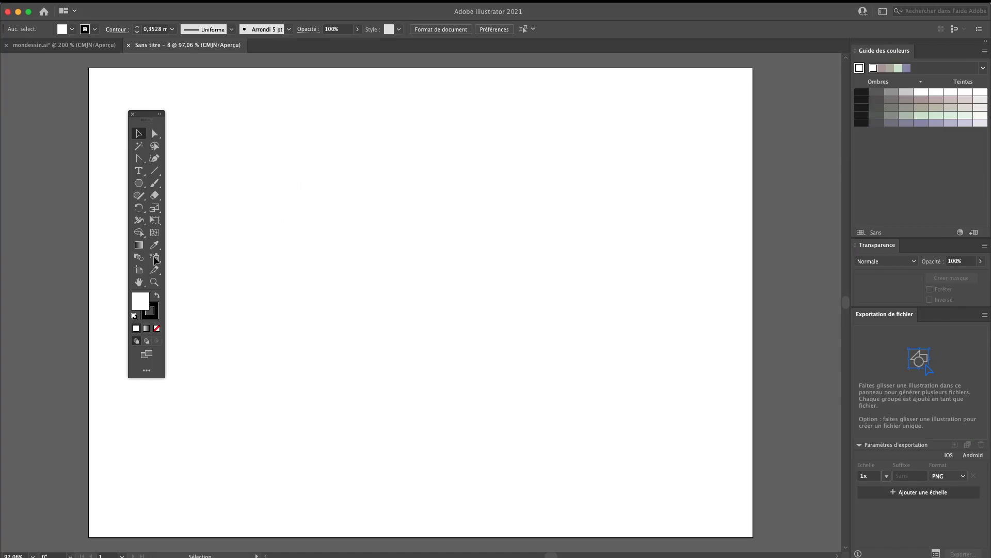
key(super+w)
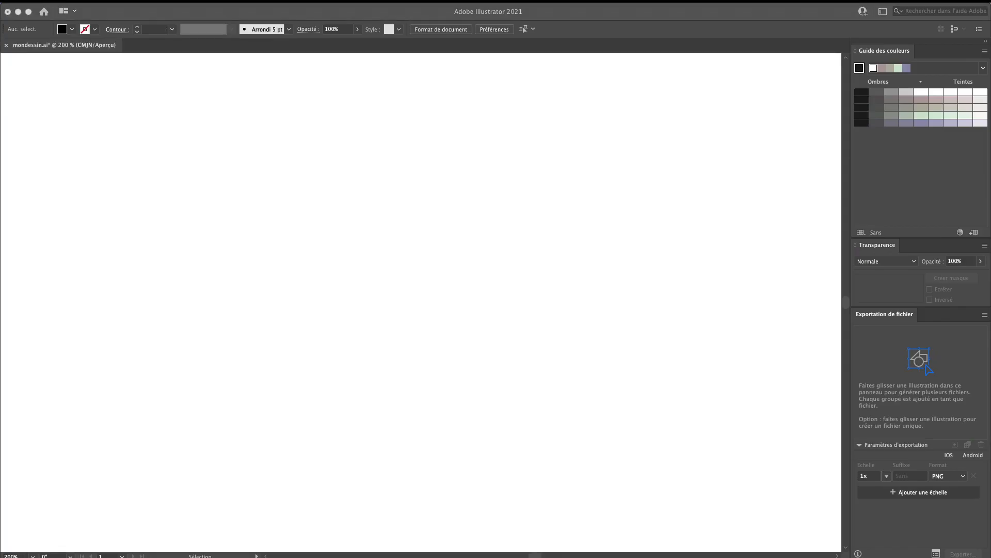
click(359, 182)
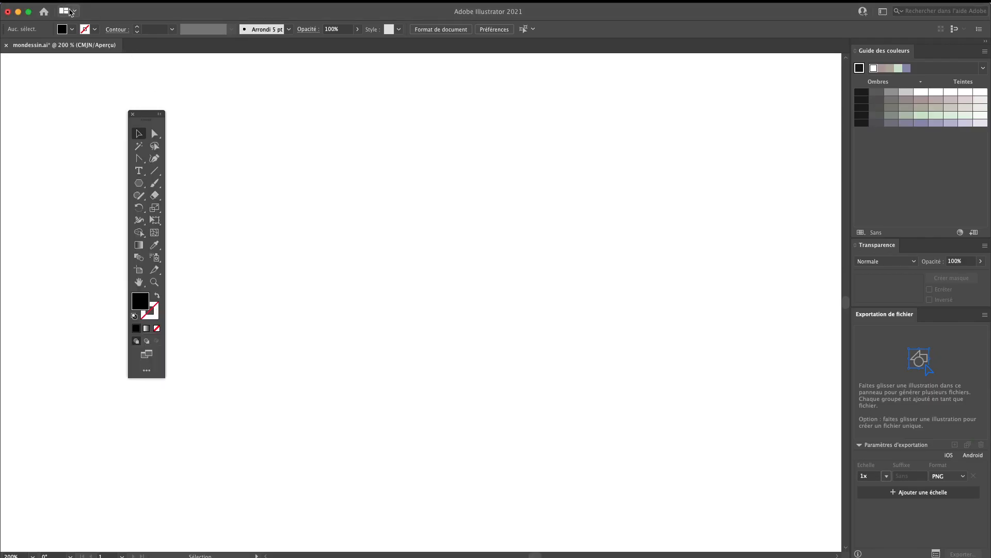
Create a new A4 landscape document of 297 x 210 mm.
click(84, 8)
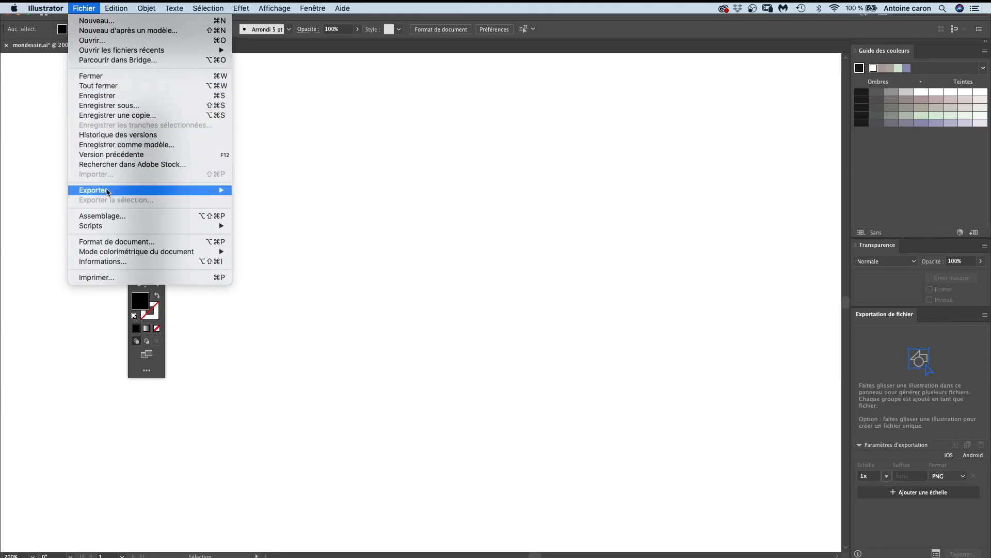
click(339, 180)
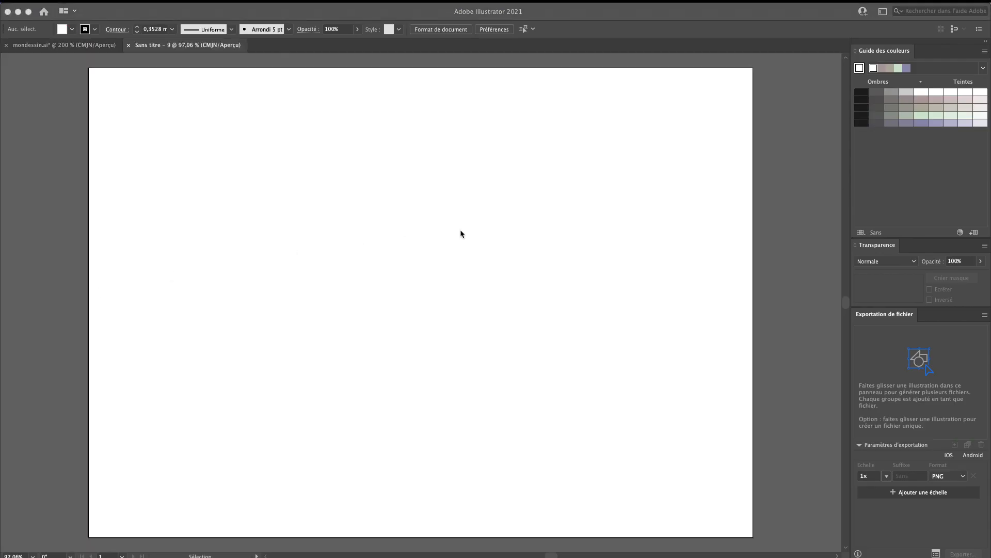
click(460, 230)
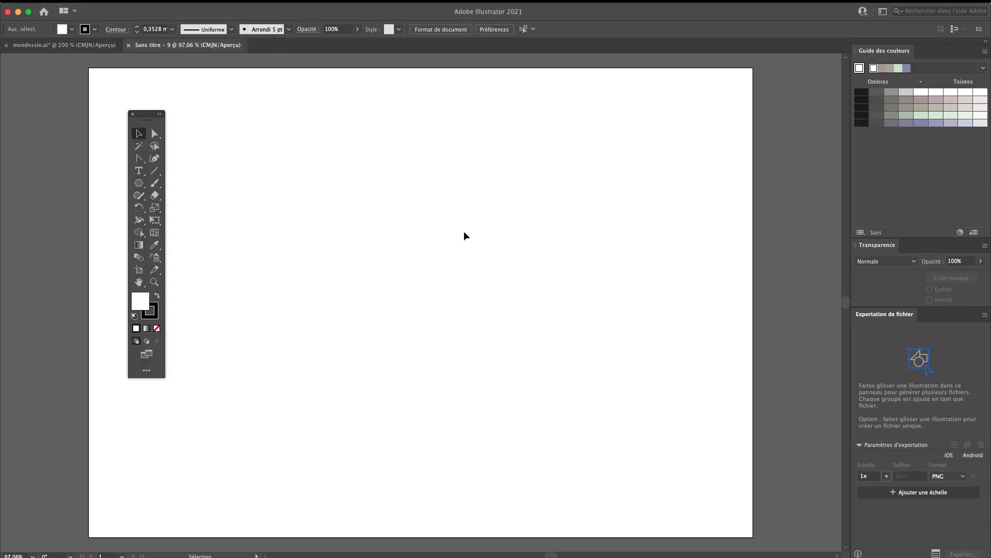
Import dessin-bmp.jpg into the document as a linked template image.
click(84, 8)
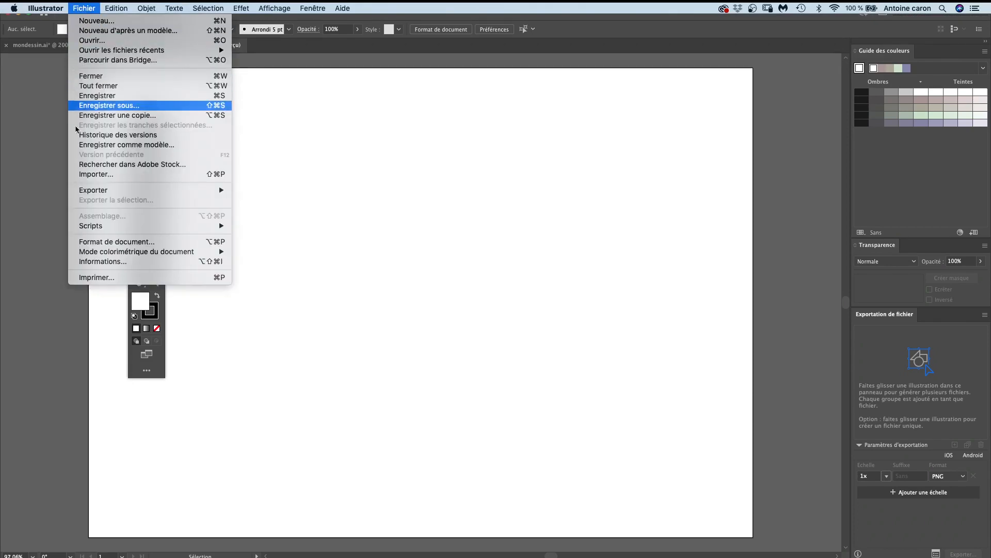
click(97, 177)
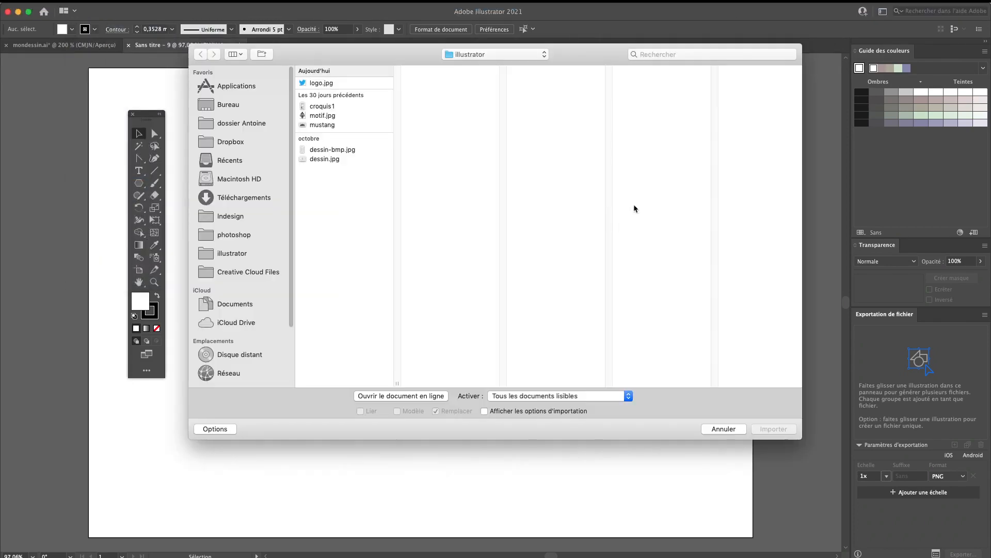
click(327, 160)
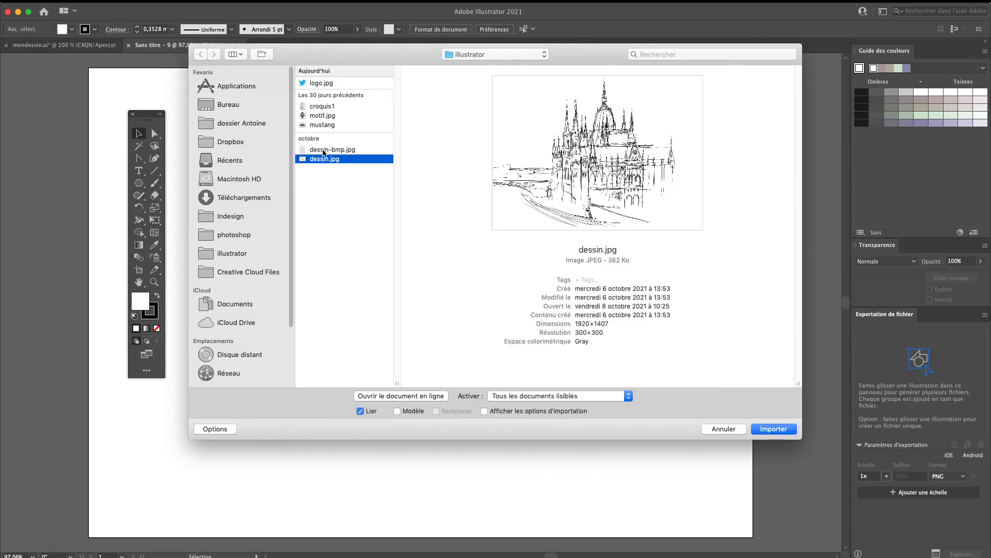
click(324, 150)
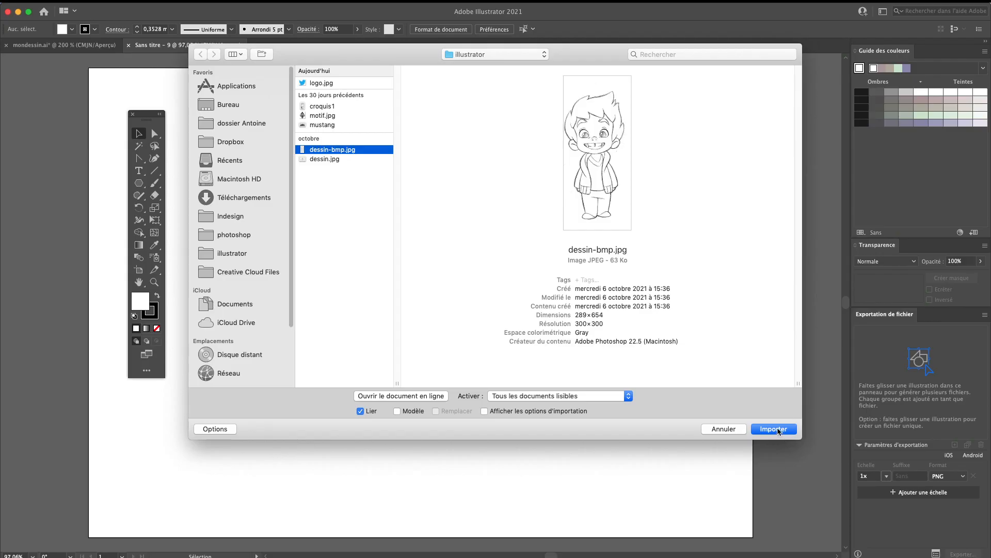
click(397, 412)
click(773, 429)
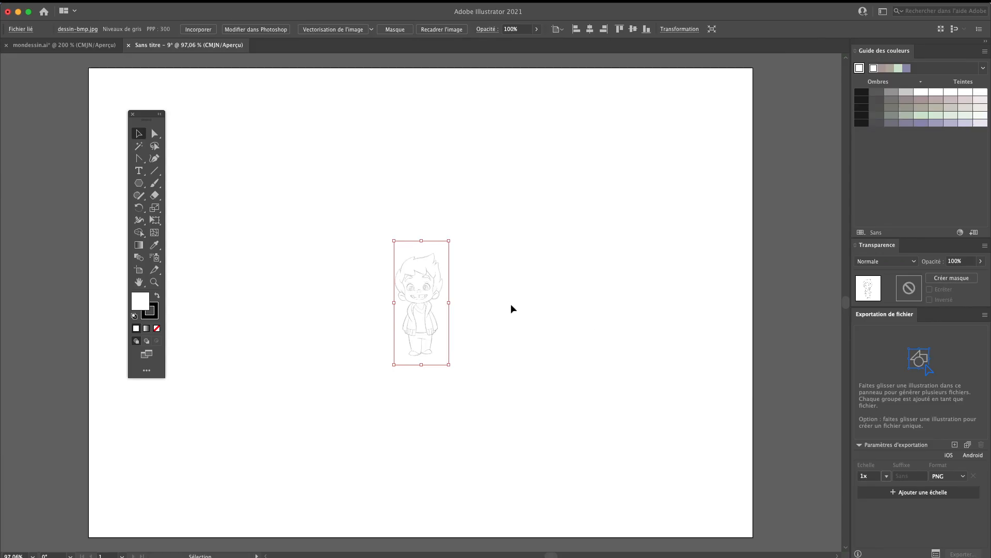
Deselect the template image and trace the hair's left side with the Pen tool, from beside the left ear up to the upper tuft.
super+click(415, 308)
super+click(473, 325)
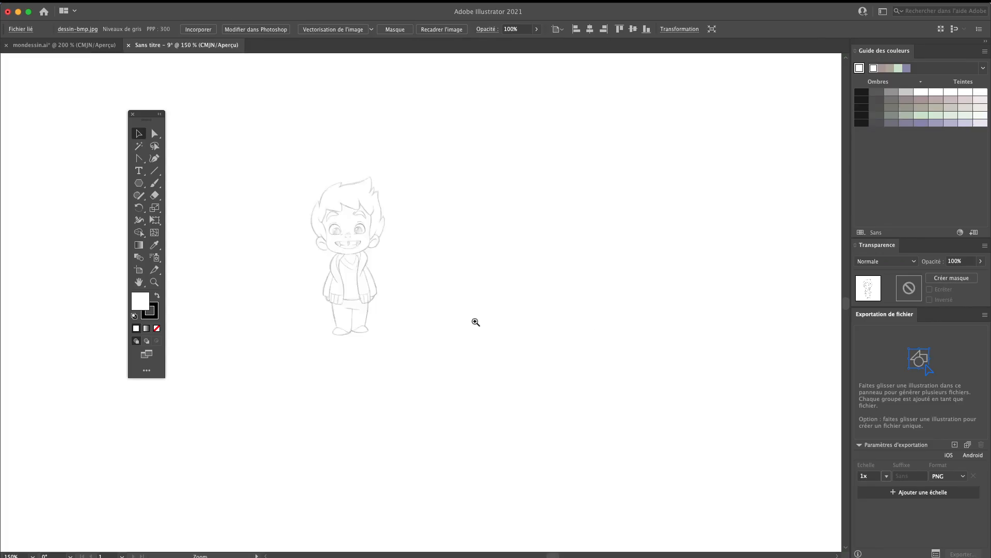
super+click(472, 321)
super+click(367, 294)
drag(277, 229, 438, 372)
super+click(460, 370)
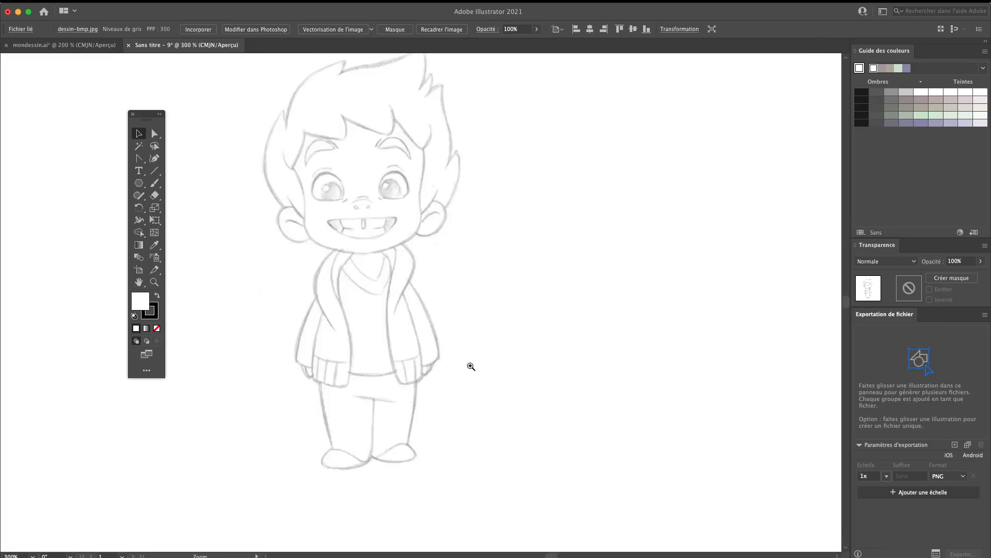
drag(481, 347, 504, 391)
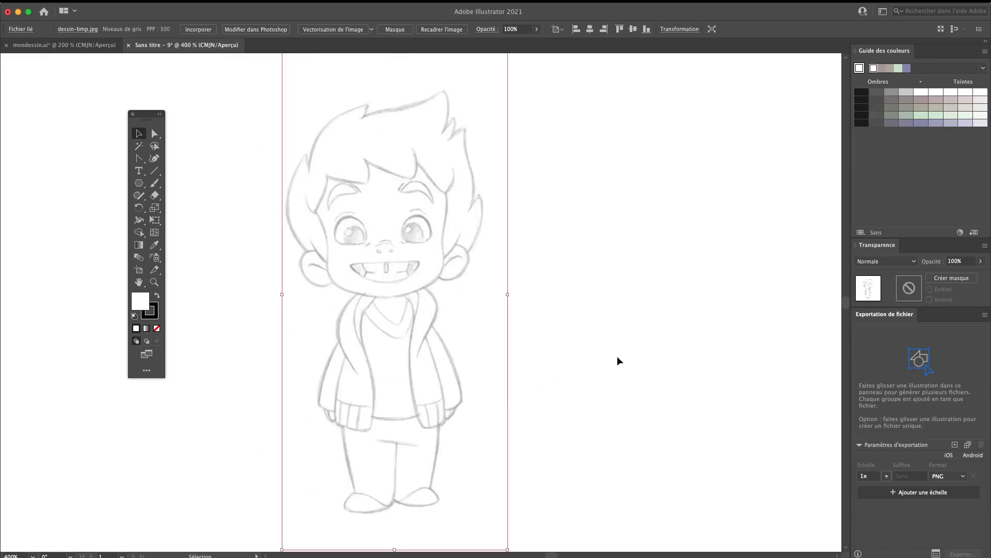
click(646, 330)
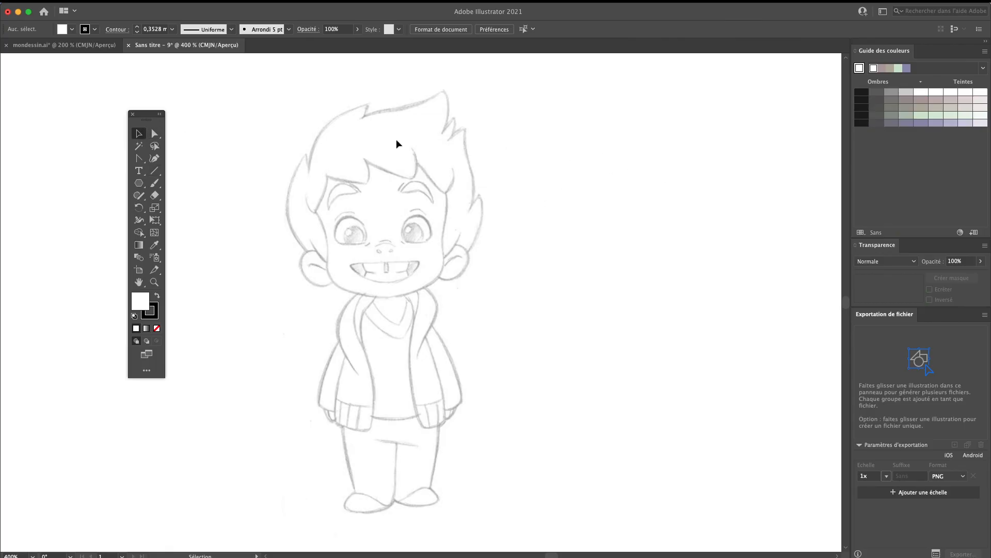
click(140, 159)
click(141, 160)
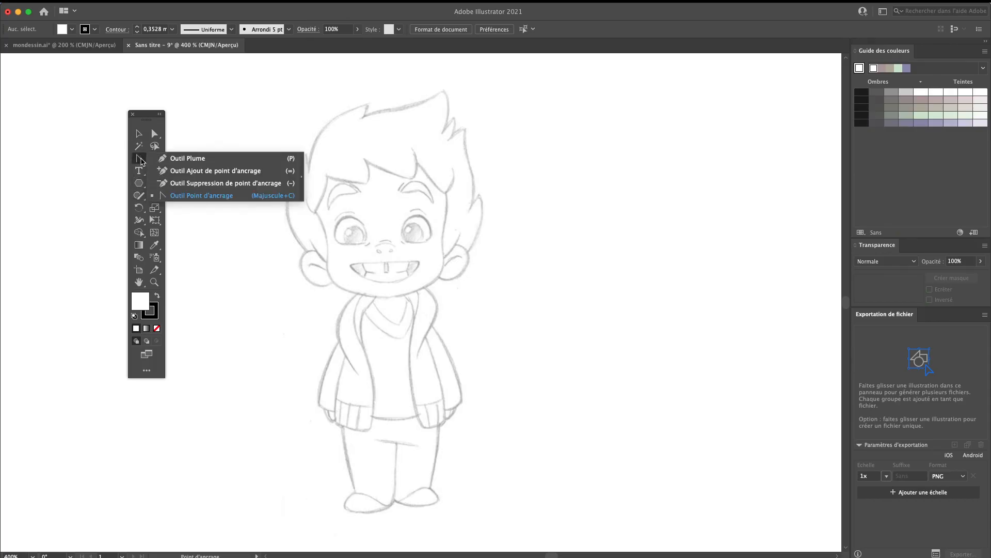
click(166, 162)
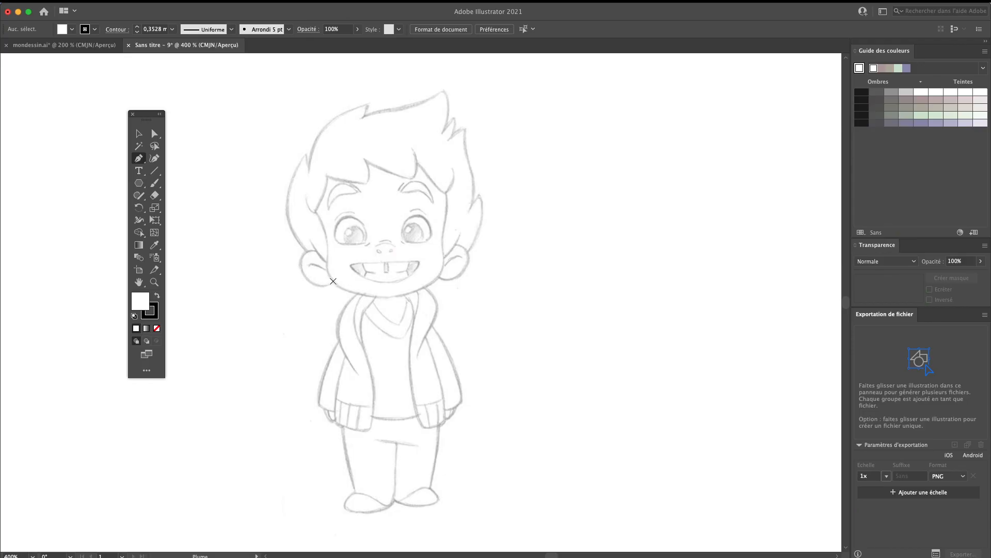
drag(333, 281, 316, 273)
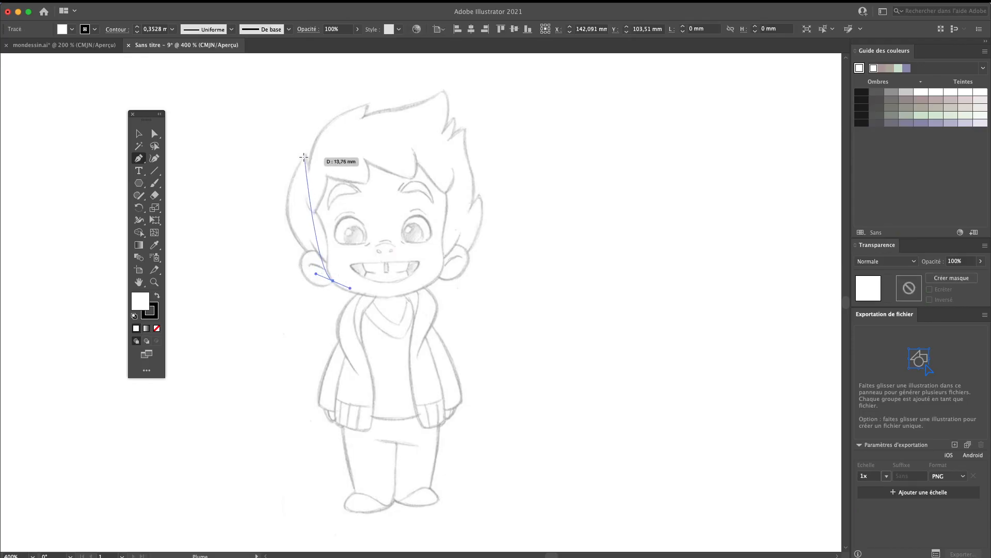
mouse_move(306, 155)
mouse_down()
mouse_move(352, 121)
mouse_move(344, 95)
mouse_move(352, 96)
mouse_move(325, 126)
mouse_move(307, 176)
mouse_move(309, 137)
mouse_up()
click(311, 176)
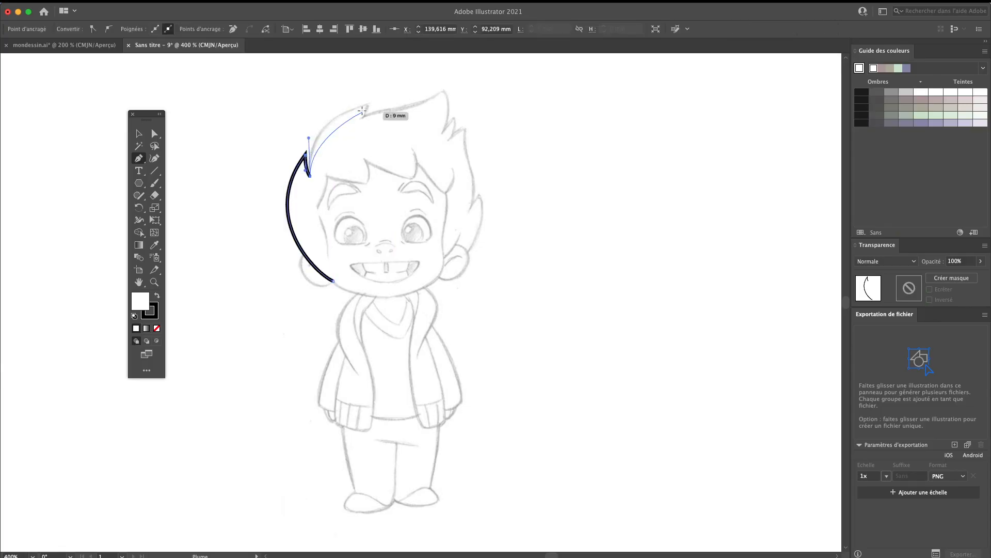
mouse_move(367, 105)
mouse_down()
mouse_move(409, 106)
mouse_move(364, 111)
mouse_move(357, 122)
mouse_move(369, 118)
mouse_up()
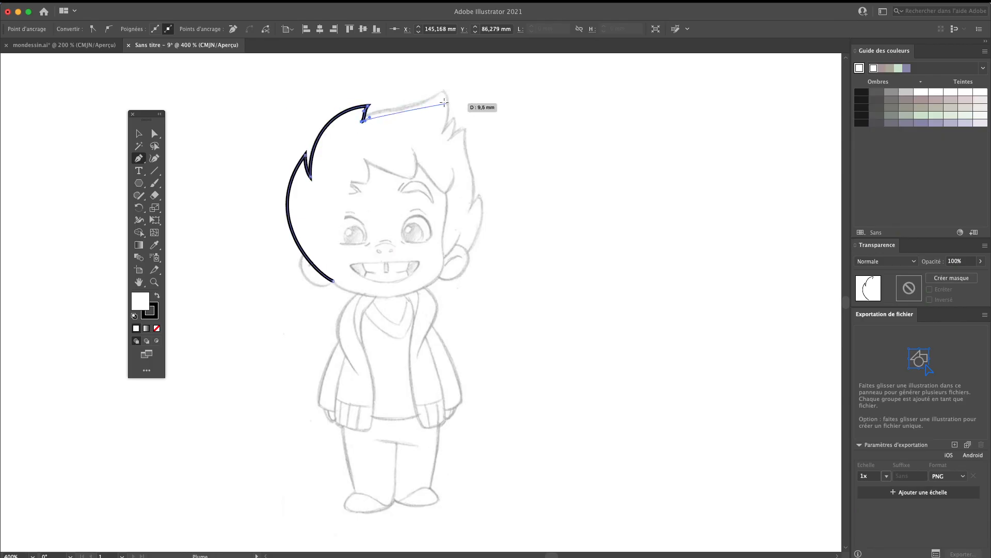
Continue the path over the top spike and down the hair's right-hand spikes, and close it with a curve across the lower face.
mouse_move(443, 92)
mouse_down()
mouse_move(441, 81)
mouse_move(453, 92)
mouse_up()
drag(442, 135, 464, 133)
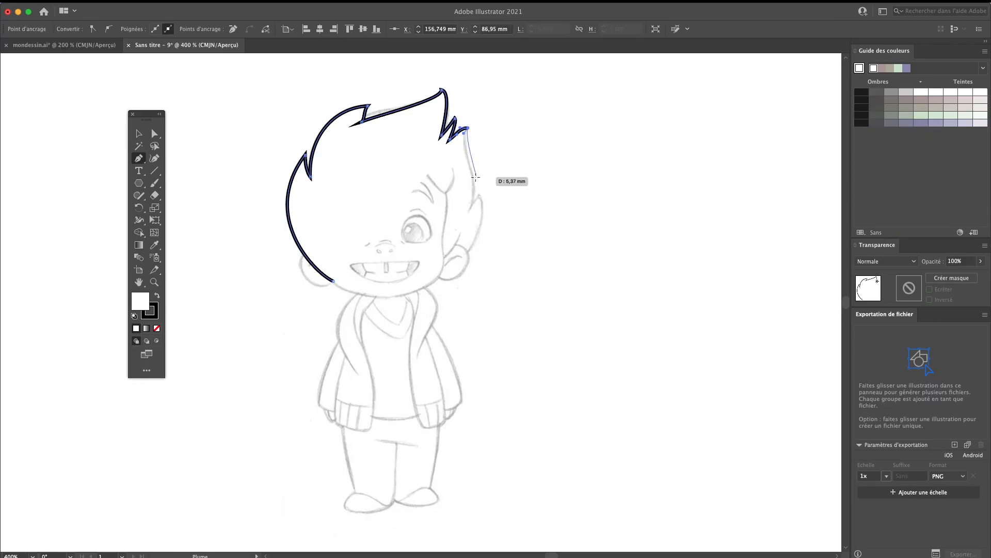
drag(475, 180, 483, 199)
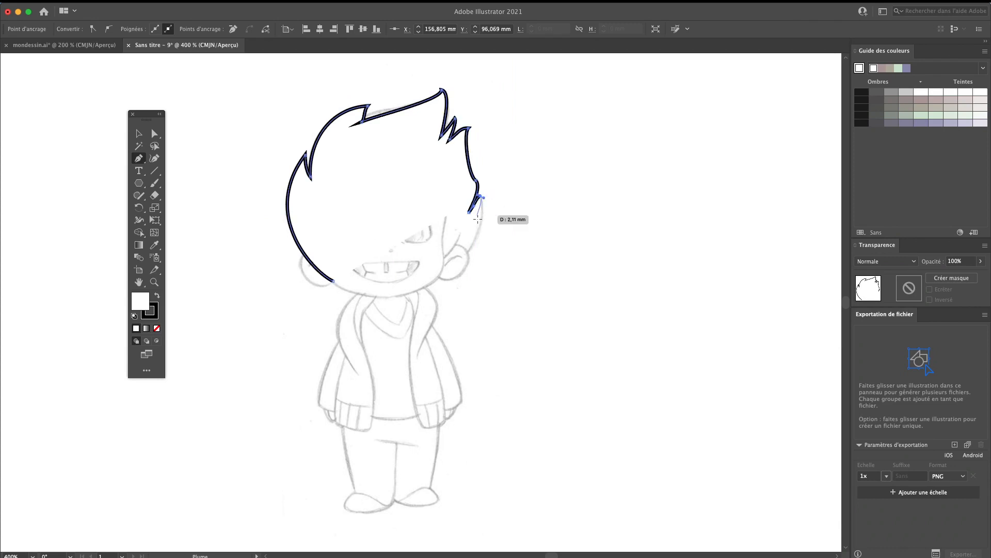
drag(469, 253, 457, 262)
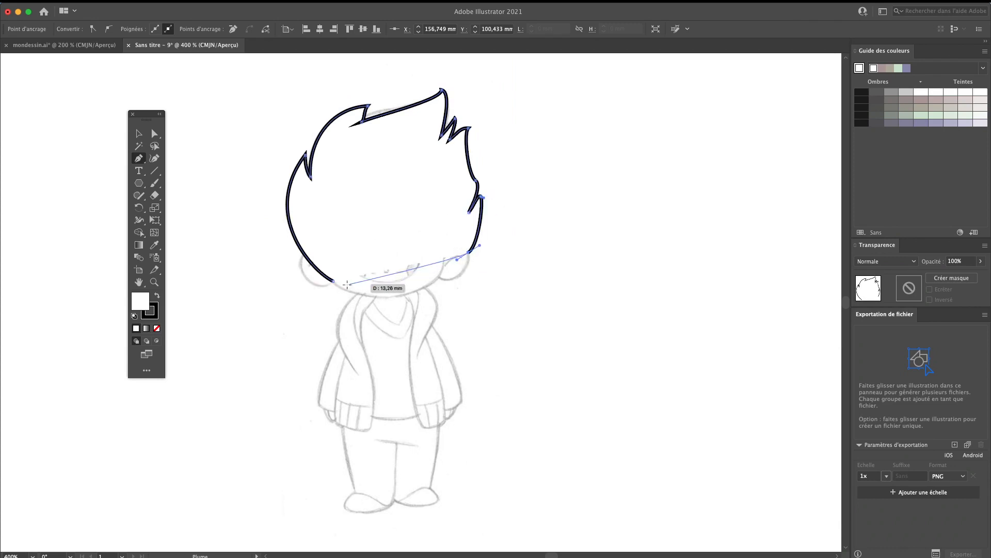
drag(333, 280, 282, 256)
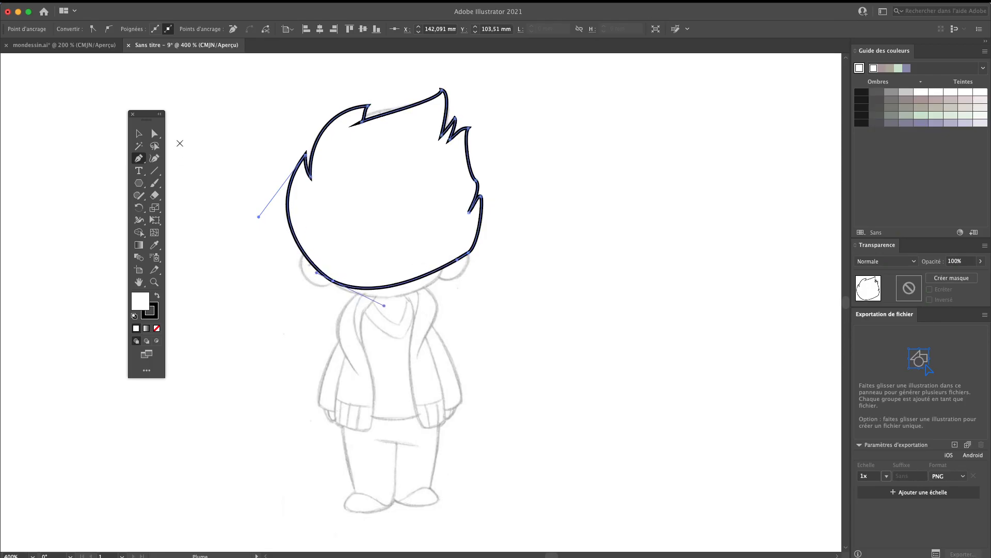
key(v)
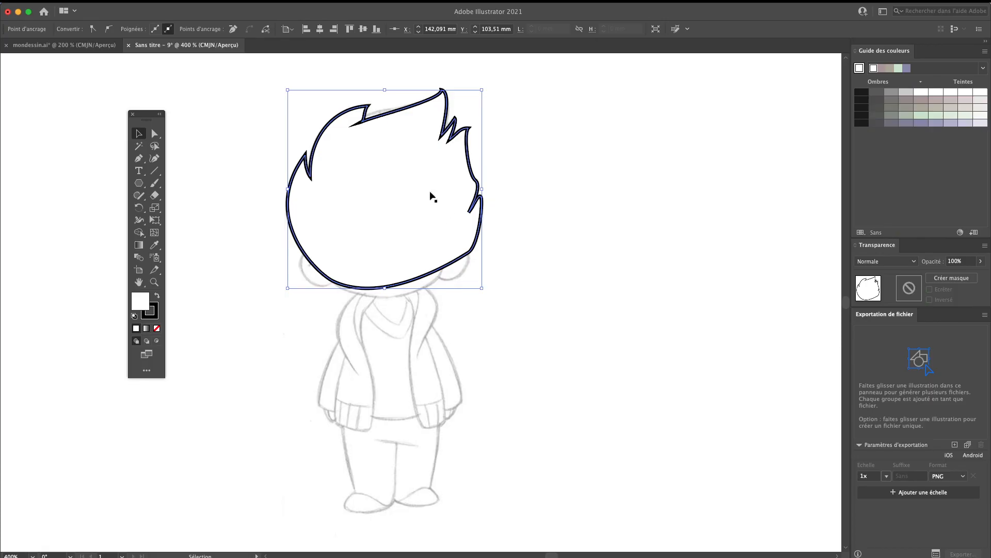
In outline view, reshape the curve between the hair's upper tuft and top spike to follow the sketch, and return to preview.
click(275, 8)
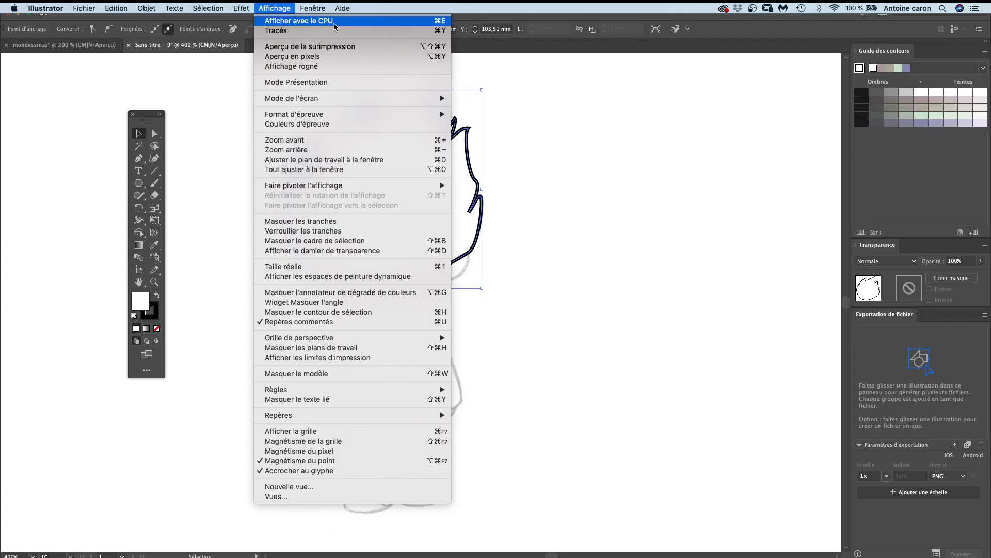
click(309, 31)
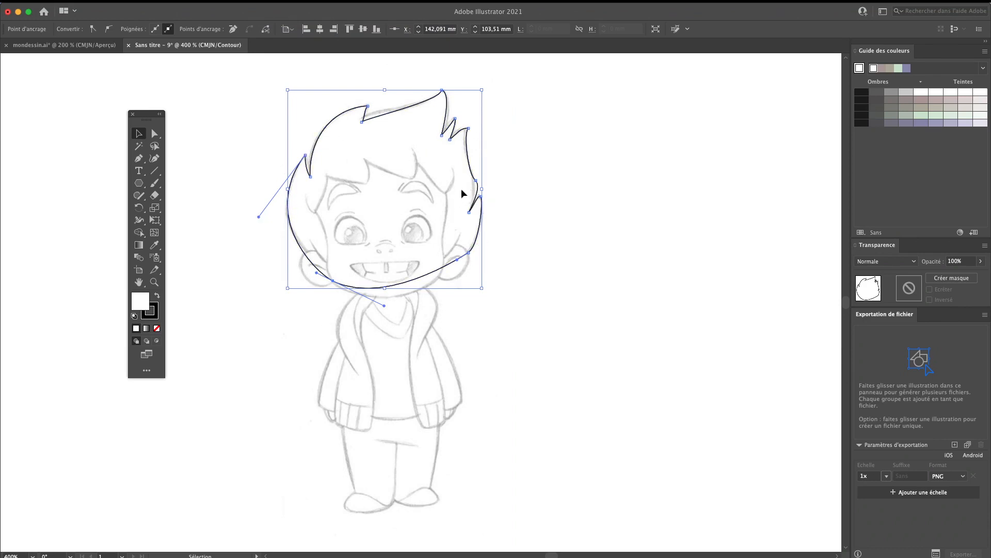
click(154, 135)
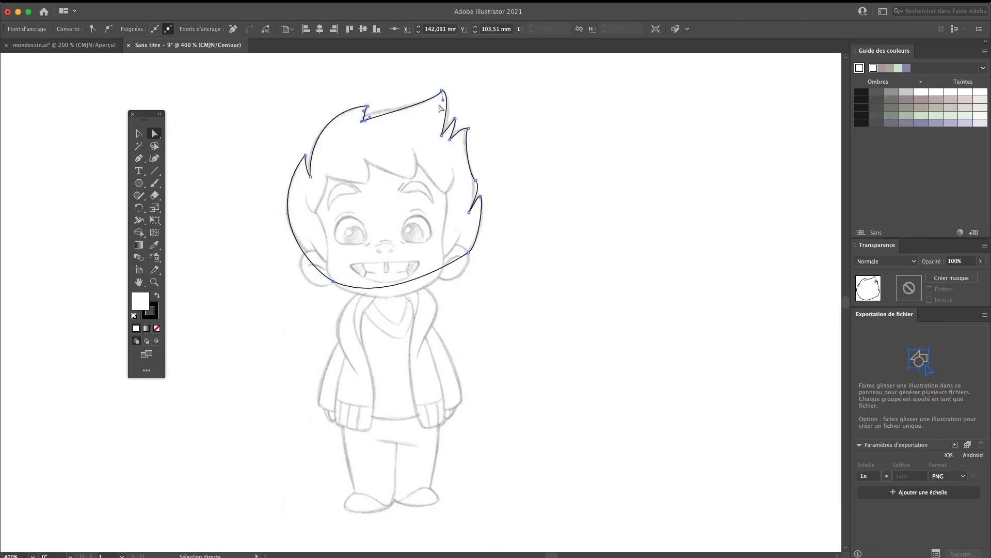
click(361, 122)
drag(376, 121, 369, 107)
click(139, 133)
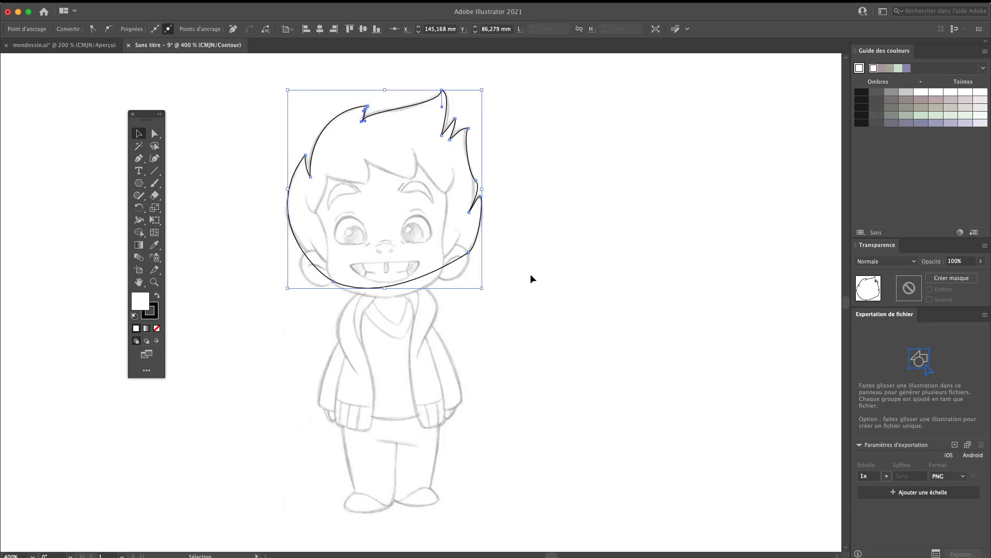
key(super+y)
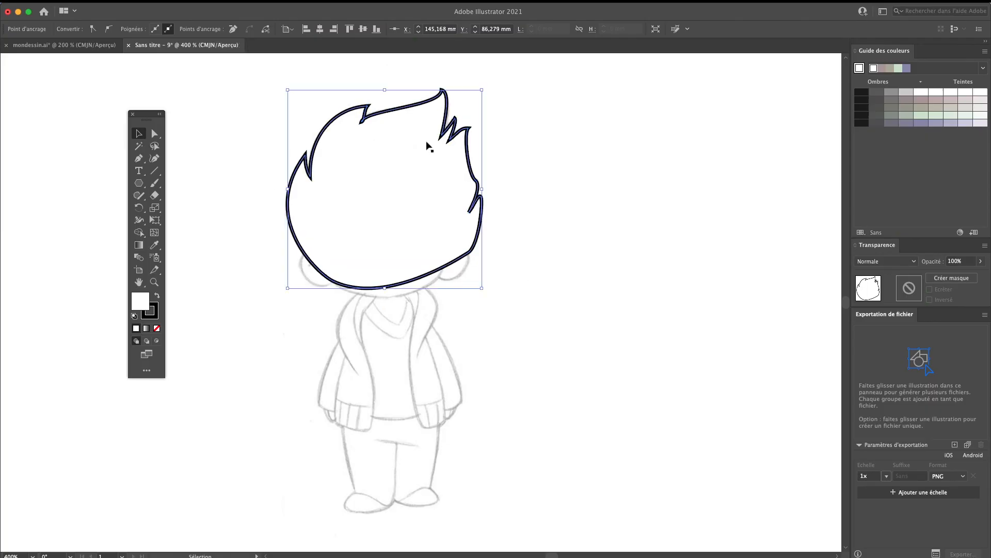